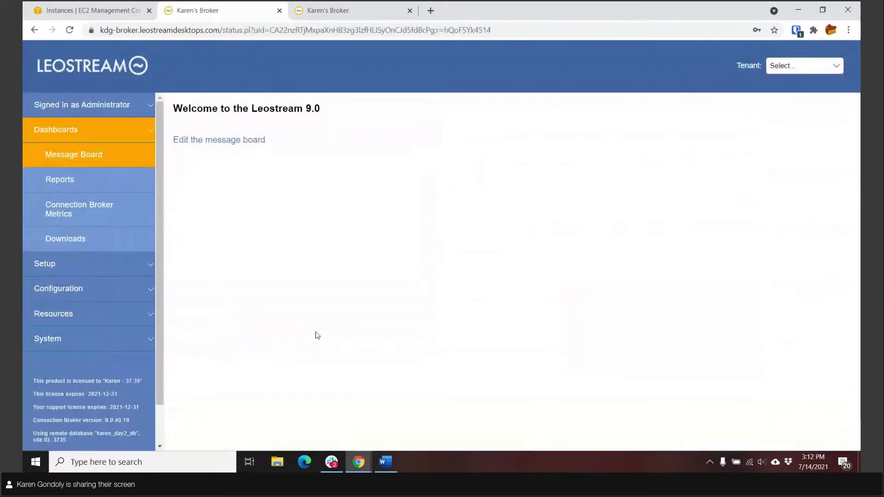
Step: Review the two registered gateways under Setup, then bring up the EC2 Instances page
{"action": "left_click", "coordinate": [69, 266]}
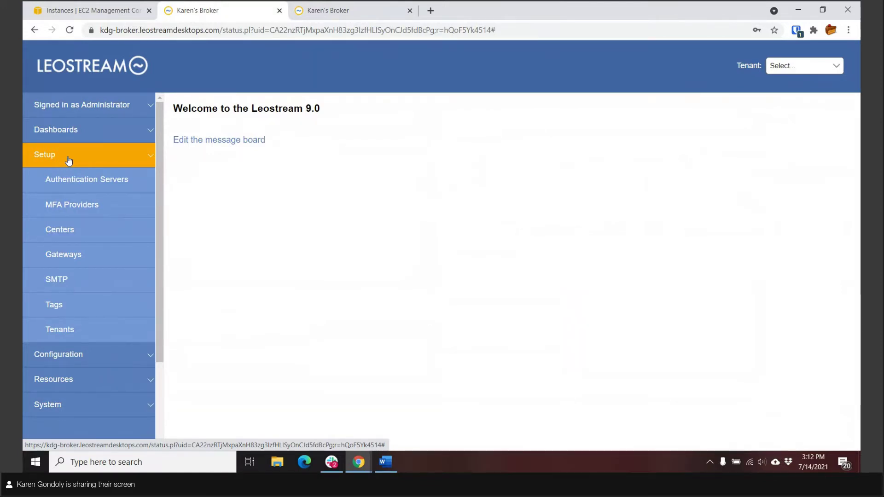
{"action": "left_click", "coordinate": [75, 256]}
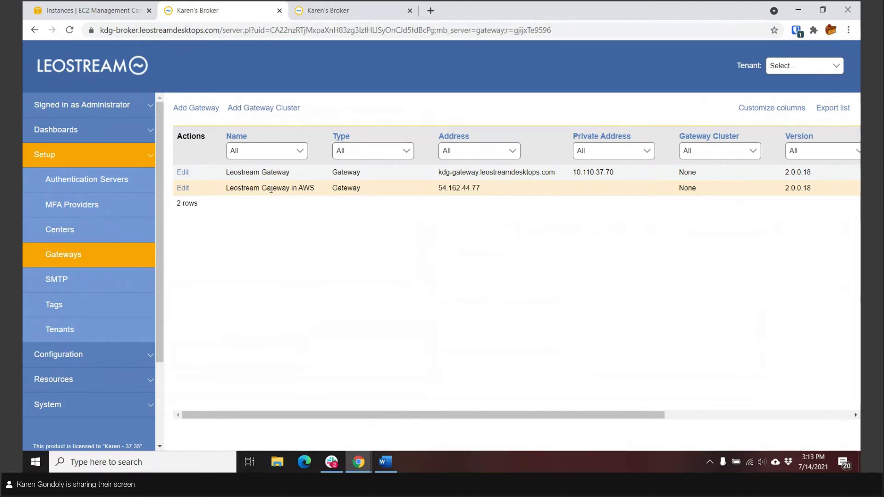
{"action": "left_click", "coordinate": [101, 11]}
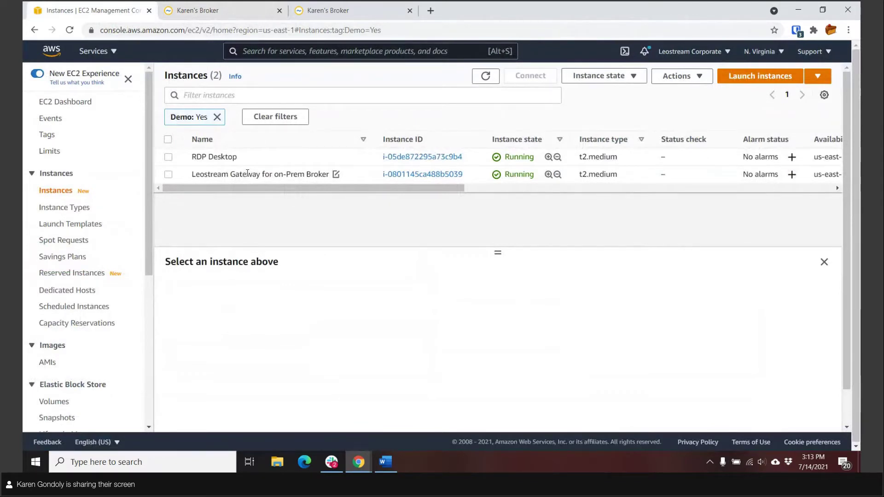
Step: Inspect the RDP Desktop instance's details, then return to the broker's Gateways list
{"action": "left_click", "coordinate": [168, 157]}
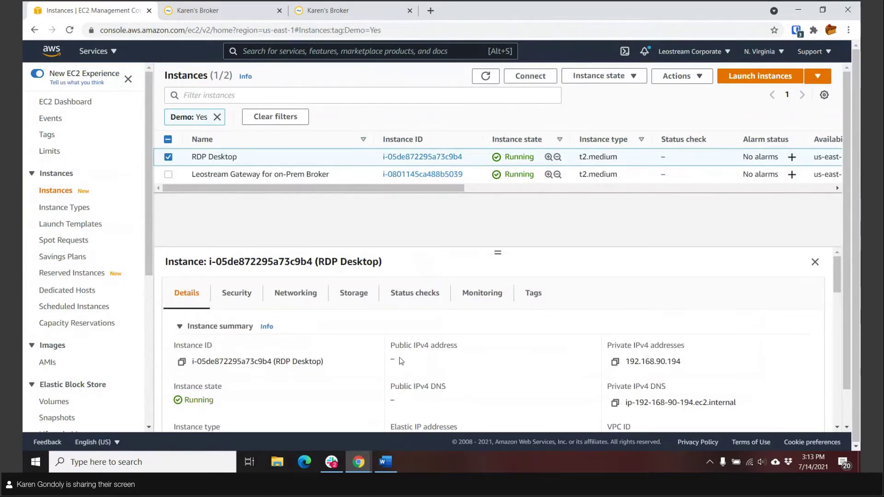
{"action": "left_click", "coordinate": [232, 13]}
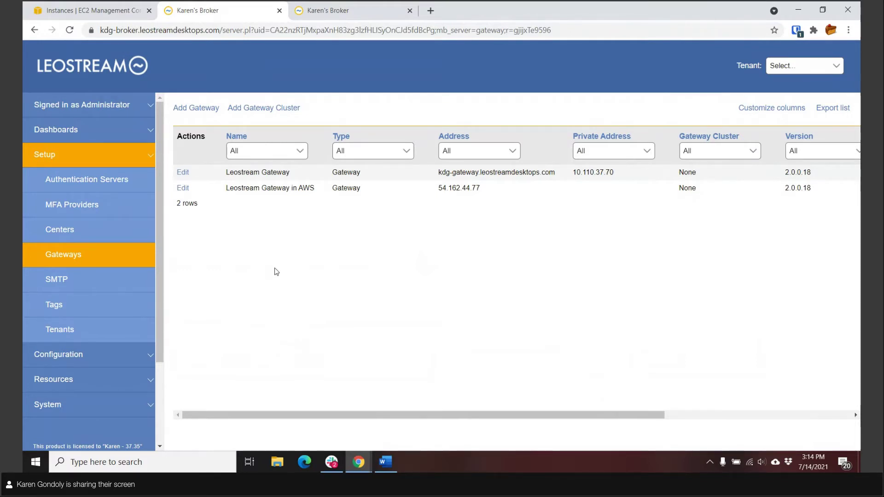
Step: Show Setup > Centers, listing 11 online centers including AWS US East, Azure East and vSphere
{"action": "left_click", "coordinate": [72, 232]}
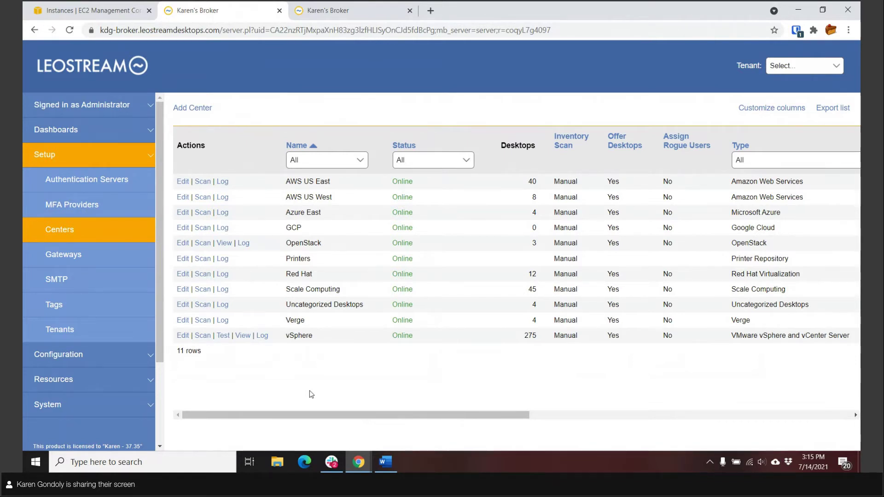
Step: Show Configuration > Pools, listing 13 pools with All Desktops at 401 machines
{"action": "left_click", "coordinate": [65, 154]}
{"action": "left_click", "coordinate": [65, 180]}
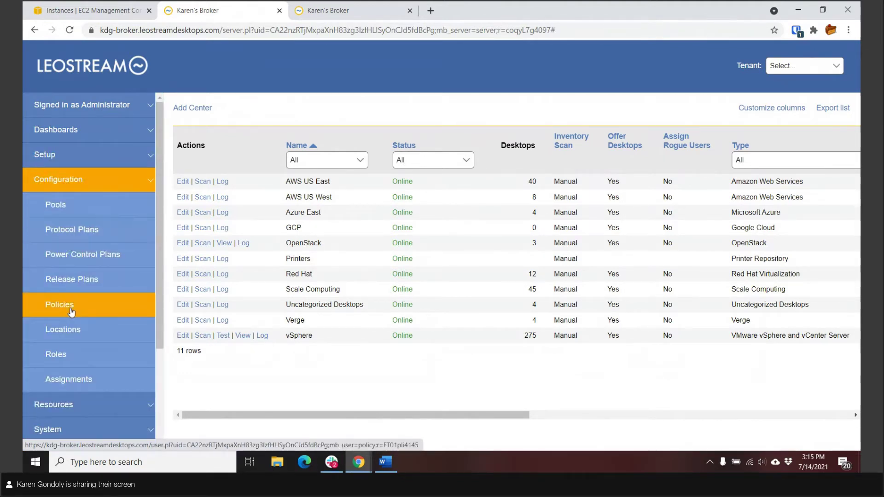
{"action": "left_click", "coordinate": [72, 209]}
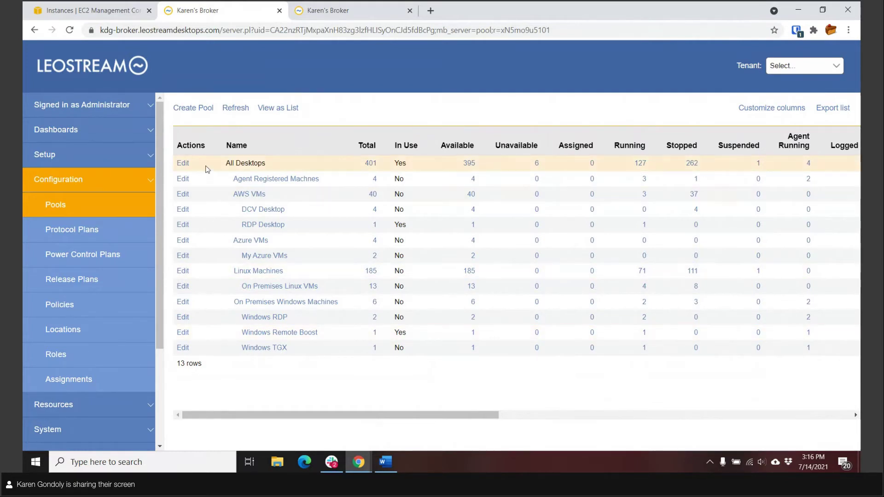
Step: Start a new pool from the AWS VMs subset with the rule Name begins with 'Edit'
{"action": "left_click", "coordinate": [199, 110]}
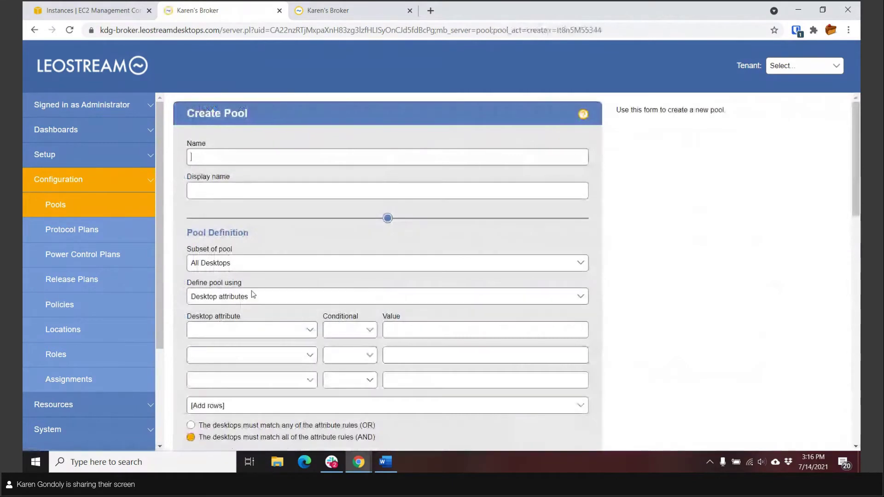
{"action": "left_click", "coordinate": [233, 329]}
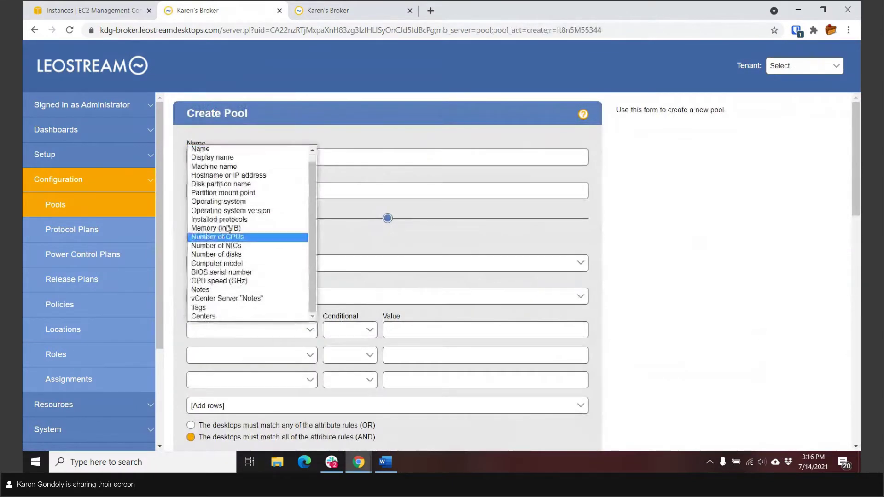
{"action": "left_click", "coordinate": [201, 149]}
{"action": "left_click", "coordinate": [340, 330]}
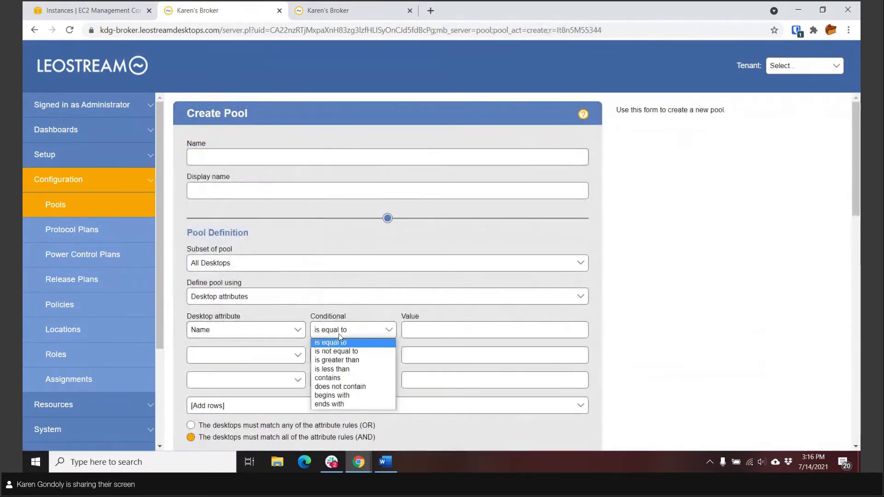
{"action": "left_click", "coordinate": [340, 395]}
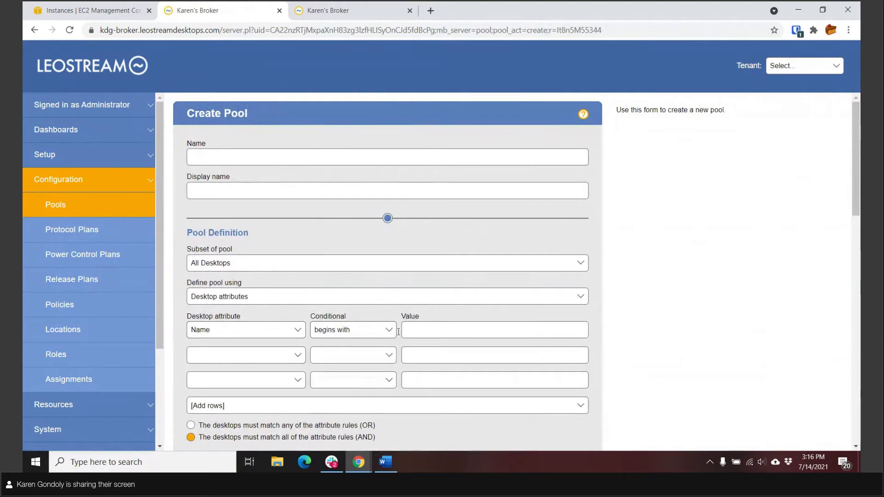
{"action": "left_click", "coordinate": [412, 330]}
{"action": "type", "text": "Edit"}
{"action": "left_click", "coordinate": [217, 264]}
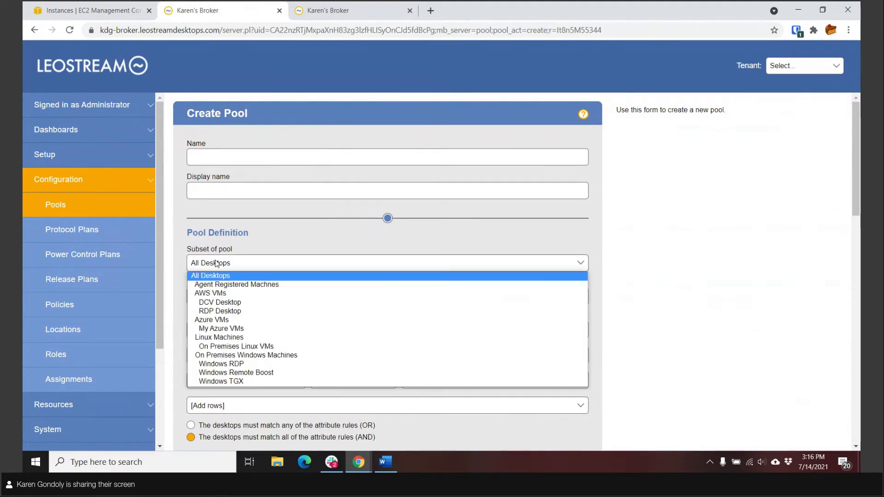
{"action": "left_click", "coordinate": [216, 293]}
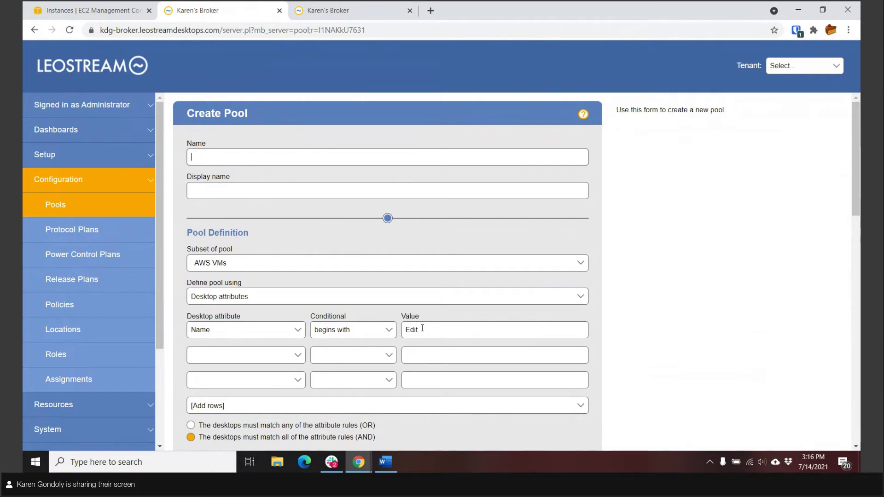
Step: Enable provisioning with start threshold 2 and max pool size 2, enforcing provisioning limits
{"action": "scroll", "coordinate": [455, 326], "scroll_direction": "down", "scroll_amount": 15}
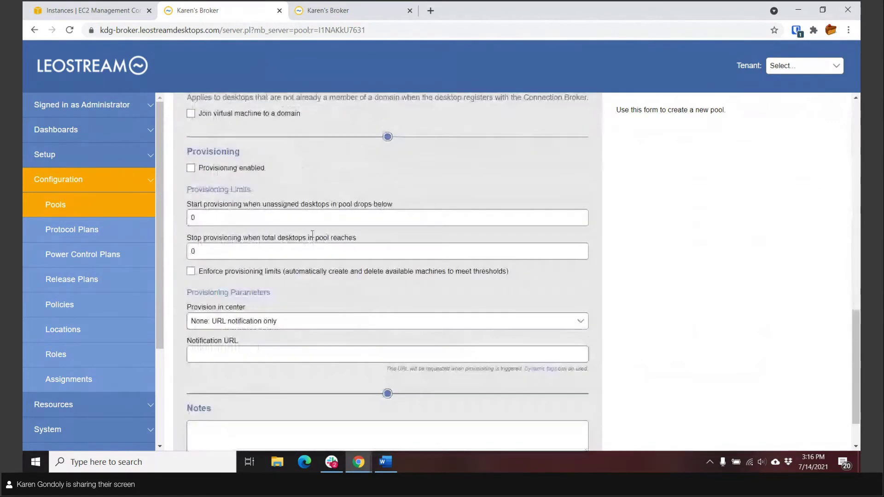
{"action": "left_click", "coordinate": [190, 168]}
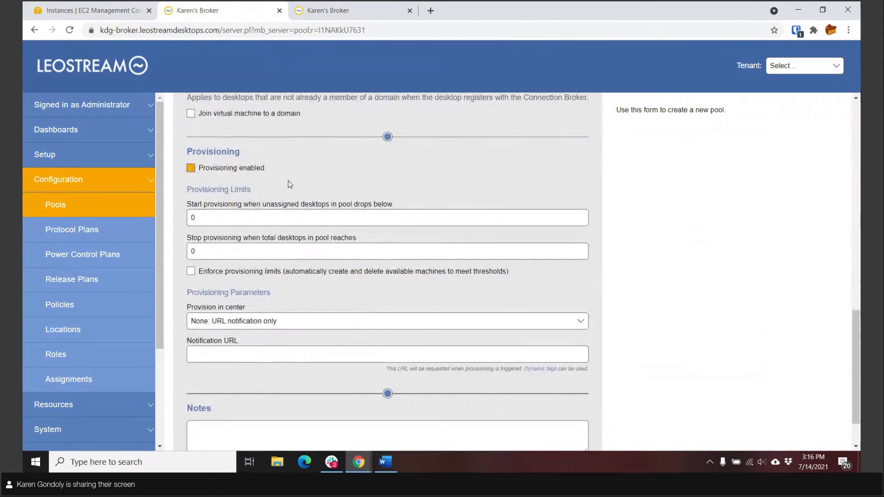
{"action": "double_click", "coordinate": [210, 218]}
{"action": "type", "text": "2"}
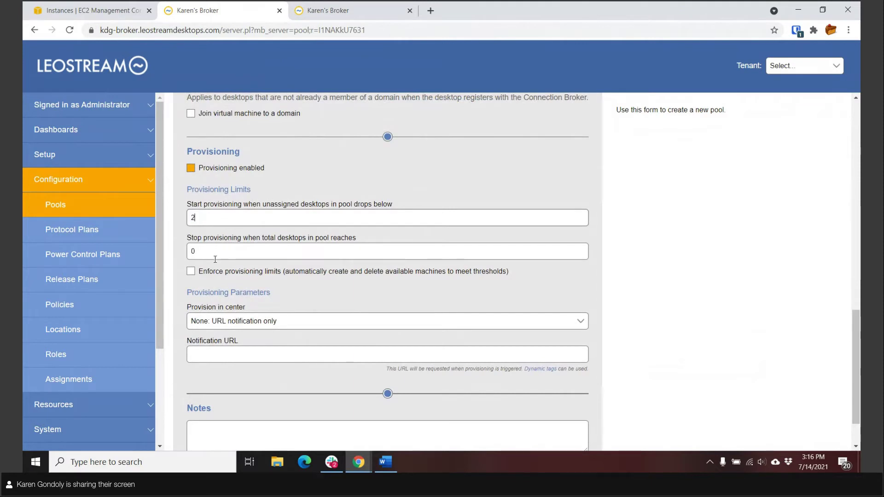
{"action": "double_click", "coordinate": [196, 251]}
{"action": "type", "text": "2"}
{"action": "left_click", "coordinate": [191, 271]}
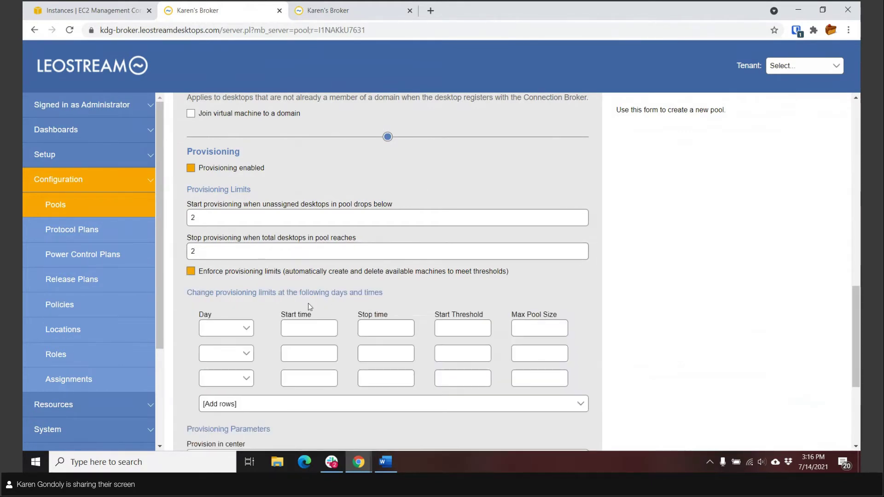
{"action": "double_click", "coordinate": [195, 217]}
{"action": "double_click", "coordinate": [193, 251]}
{"action": "type", "text": "0"}
Step: Add a Thursday schedule row running from 12:45 AM to 01:45 AM
{"action": "left_click", "coordinate": [245, 328]}
{"action": "left_click", "coordinate": [225, 375]}
{"action": "type", "text": "22"}
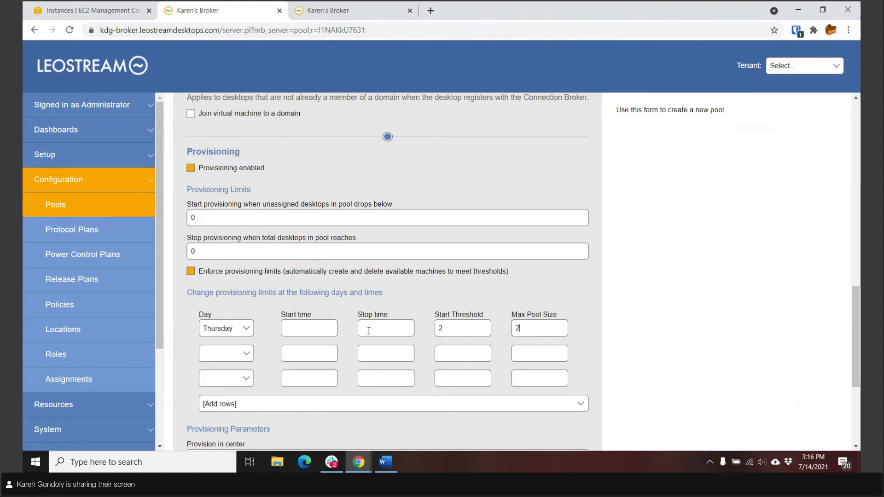
{"action": "left_click", "coordinate": [309, 328]}
{"action": "left_click", "coordinate": [297, 371]}
{"action": "left_click", "coordinate": [379, 328]}
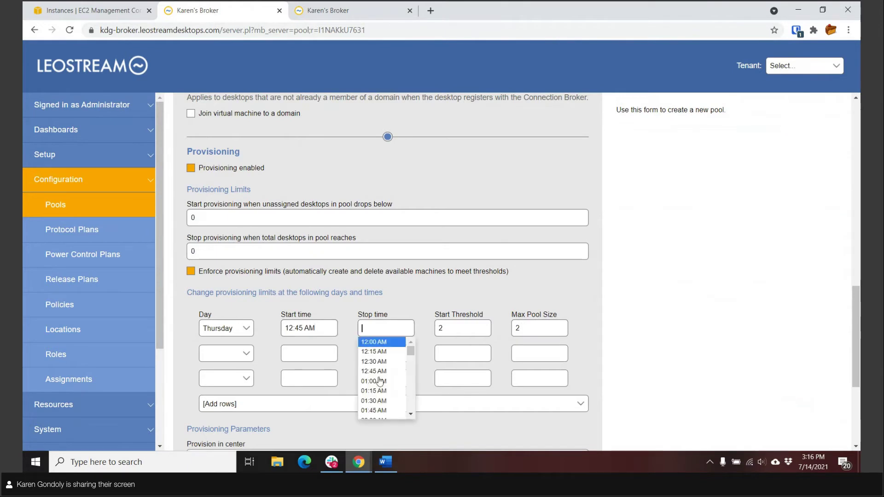
{"action": "left_click", "coordinate": [374, 410]}
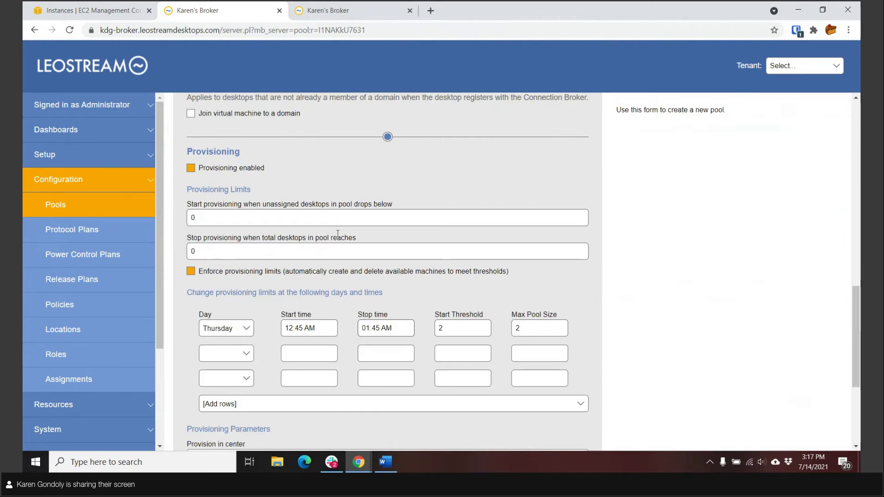
Step: Provision in the AWS US East center and initialize newly-provisioned desktops as deletable
{"action": "scroll", "coordinate": [337, 234], "scroll_direction": "down", "scroll_amount": 4}
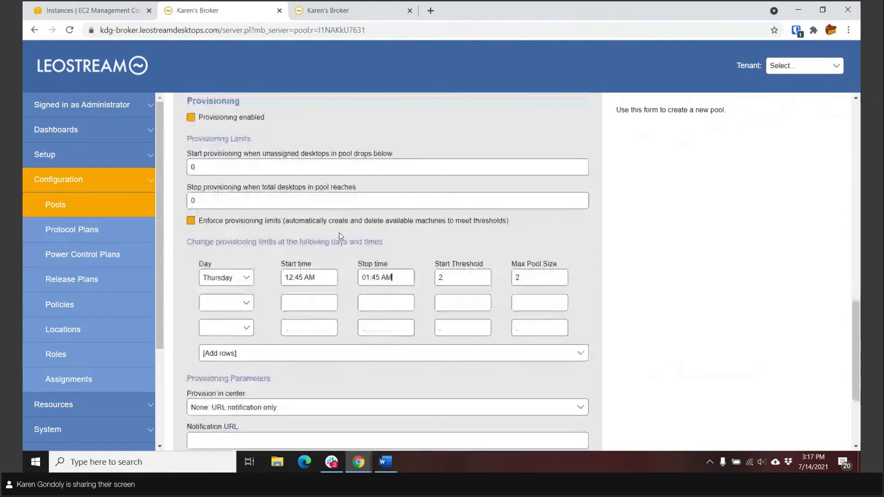
{"action": "left_click", "coordinate": [271, 266]}
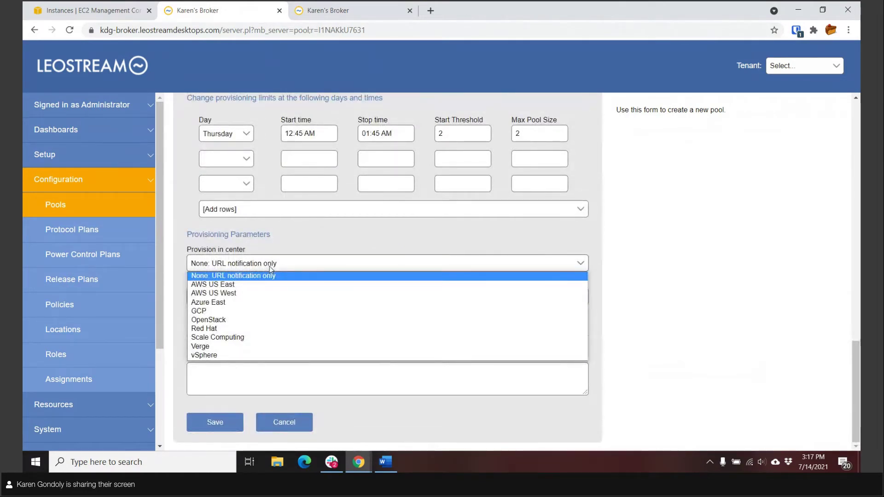
{"action": "left_click", "coordinate": [242, 287]}
{"action": "scroll", "coordinate": [543, 273], "scroll_direction": "down", "scroll_amount": 2}
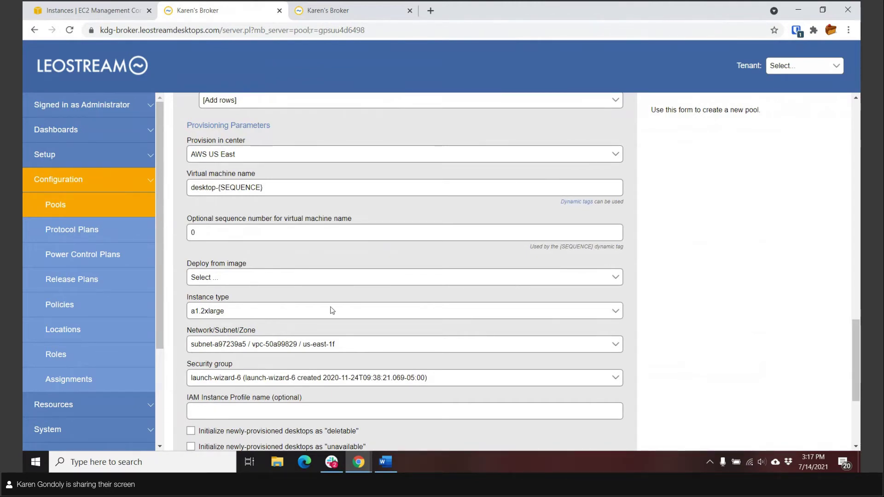
{"action": "scroll", "coordinate": [374, 315], "scroll_direction": "down", "scroll_amount": 1}
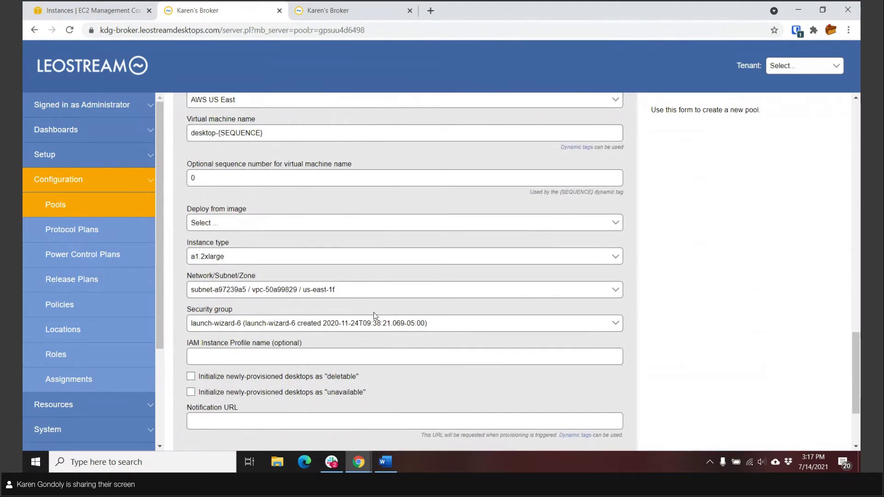
{"action": "left_click", "coordinate": [191, 376]}
Step: Leave the pool form for Pools, then show the five Protocol Plans, including Default and NICE DCV
{"action": "left_click", "coordinate": [74, 213]}
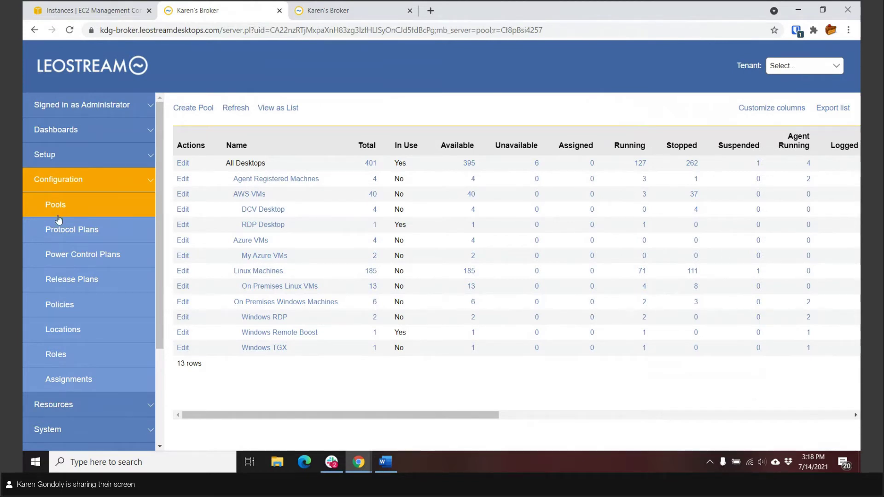
{"action": "left_click", "coordinate": [68, 237]}
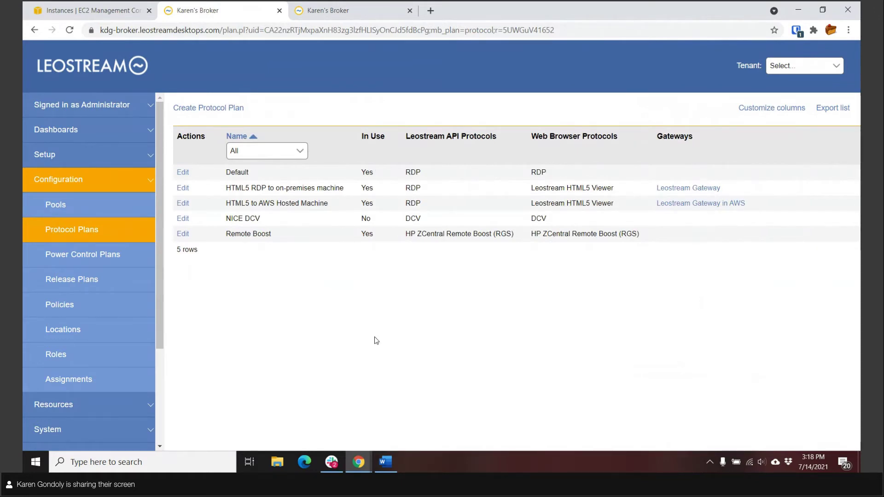
Step: Start a new protocol plan and review its protocols, RDP through External viewer, all Do not use
{"action": "left_click", "coordinate": [211, 110]}
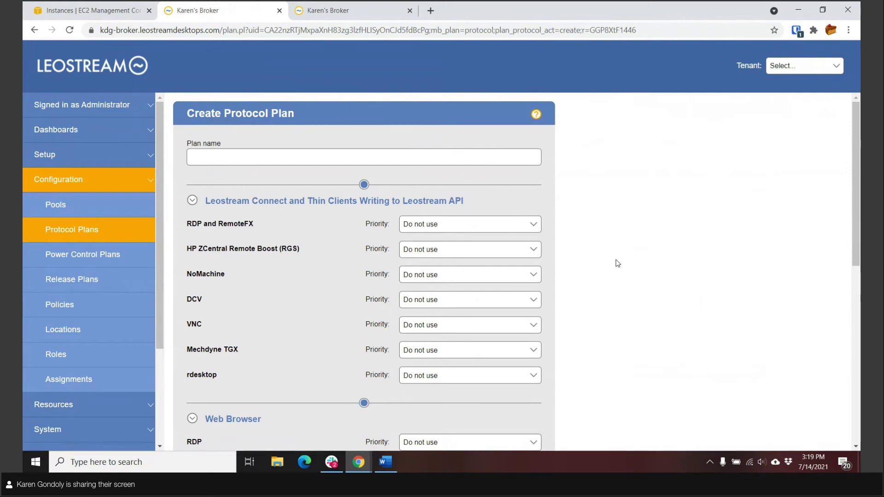
{"action": "scroll", "coordinate": [620, 267], "scroll_direction": "down", "scroll_amount": 3}
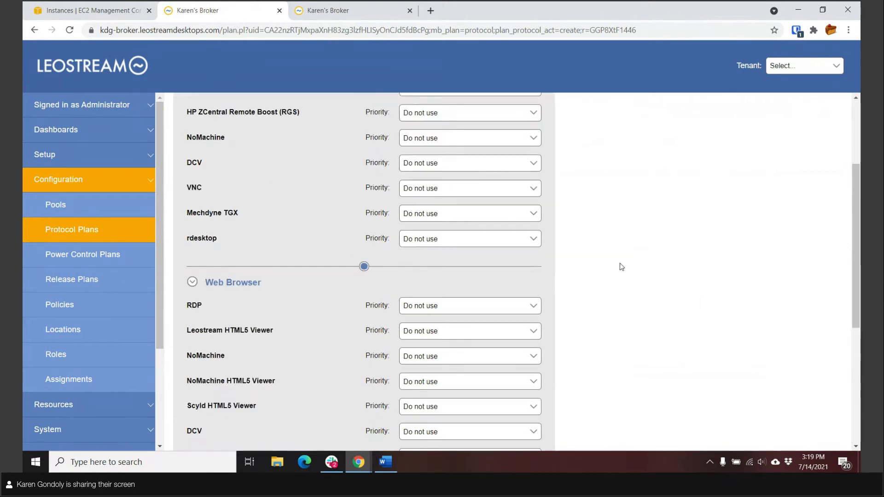
{"action": "scroll", "coordinate": [291, 197], "scroll_direction": "down", "scroll_amount": 4}
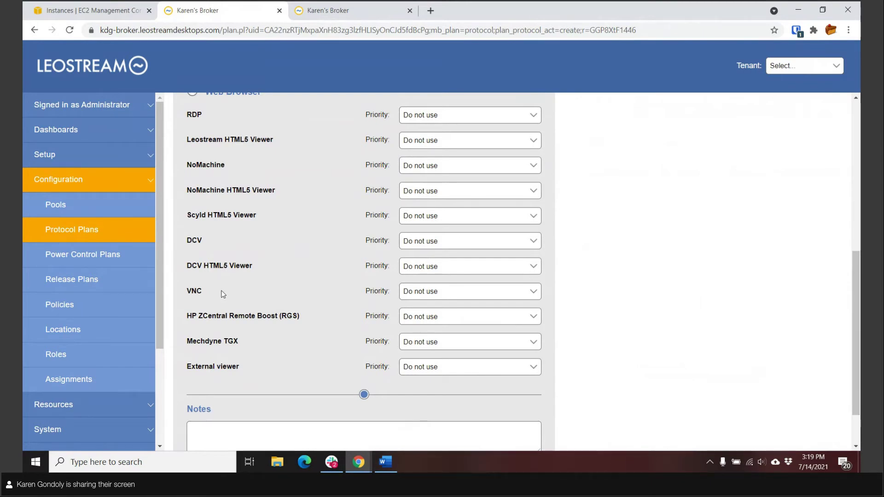
Step: Review the 'Shutdown on release' power control plan, then show the four Release Plans
{"action": "left_click", "coordinate": [107, 255]}
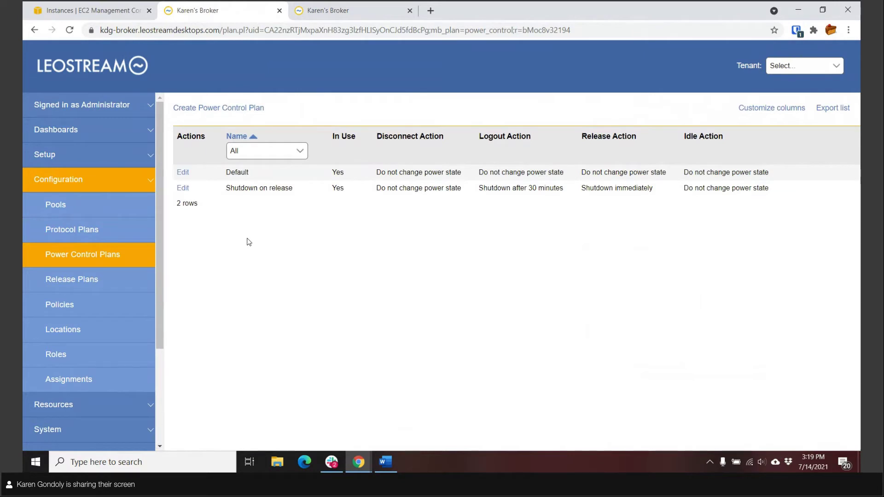
{"action": "left_click", "coordinate": [183, 188]}
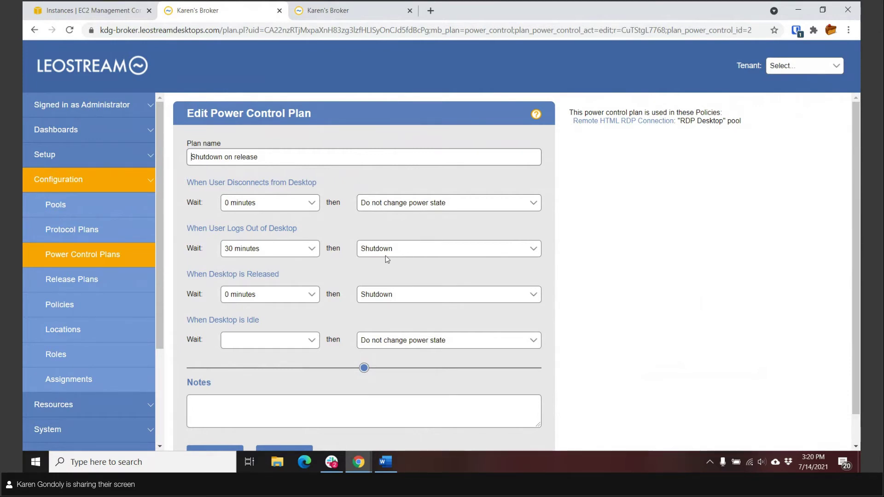
{"action": "left_click", "coordinate": [86, 282]}
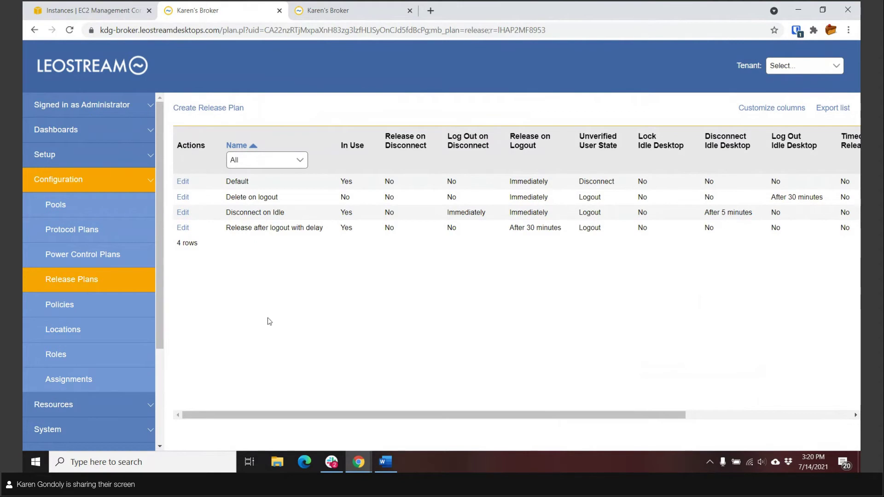
Step: Inspect the 'Release after logout with delay' plan's release-to-pool setting, then show the Policies list
{"action": "left_click", "coordinate": [183, 227]}
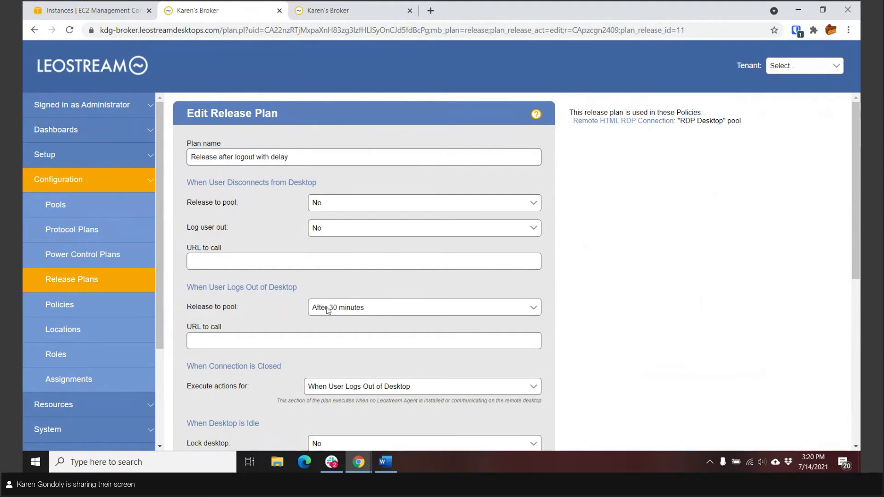
{"action": "double_click", "coordinate": [203, 306]}
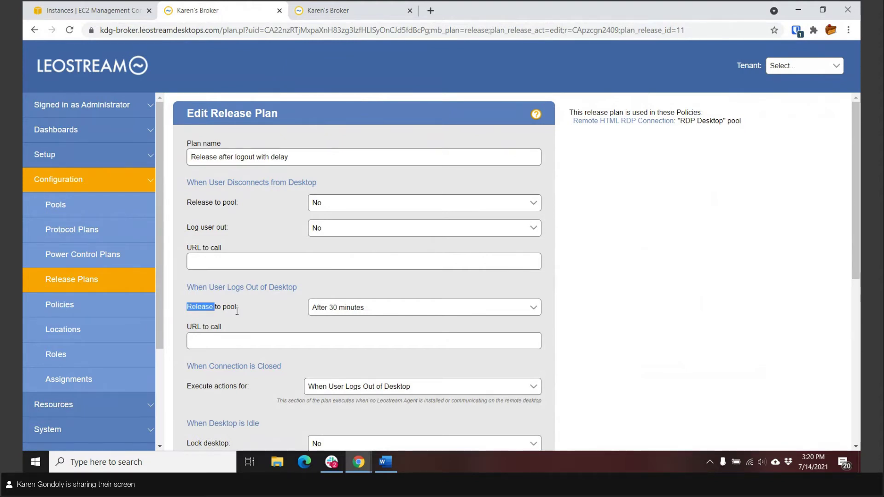
{"action": "scroll", "coordinate": [257, 311], "scroll_direction": "down", "scroll_amount": 1}
{"action": "scroll", "coordinate": [256, 312], "scroll_direction": "down", "scroll_amount": 6}
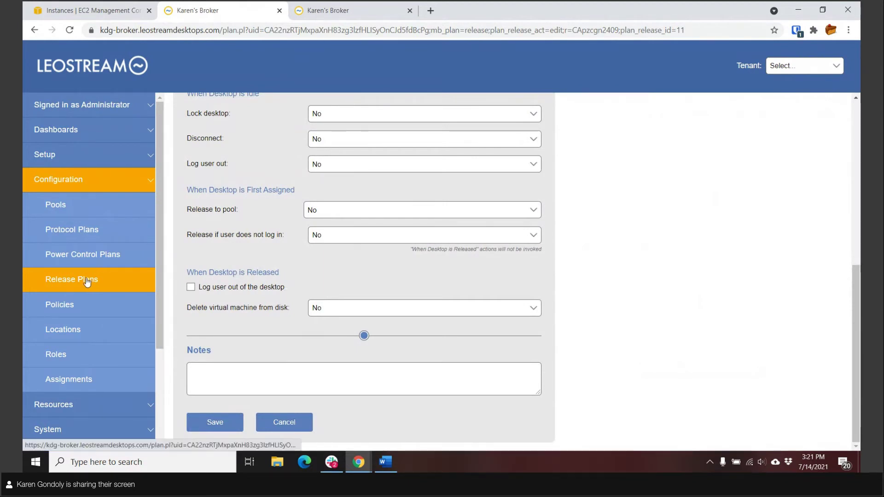
{"action": "left_click", "coordinate": [70, 306]}
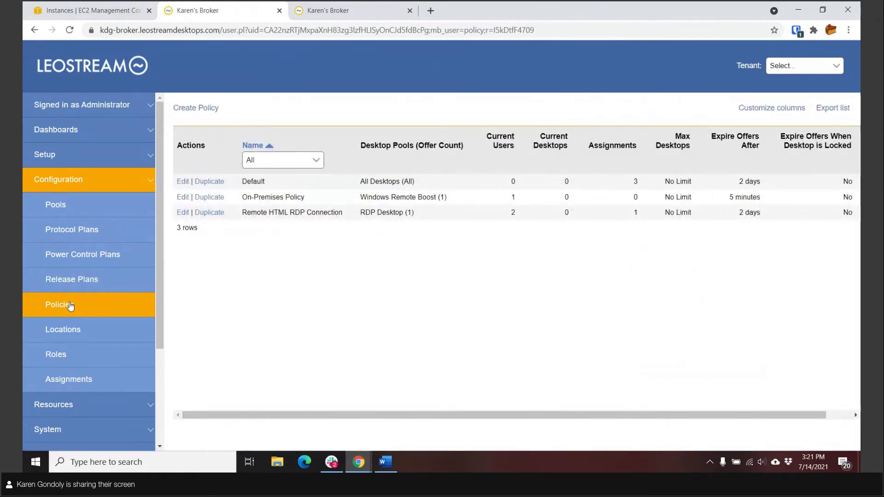
Step: Check that Remote HTML RDP Connection offers the RDP Desktop pool only where memberOf contains Students
{"action": "left_click", "coordinate": [183, 214]}
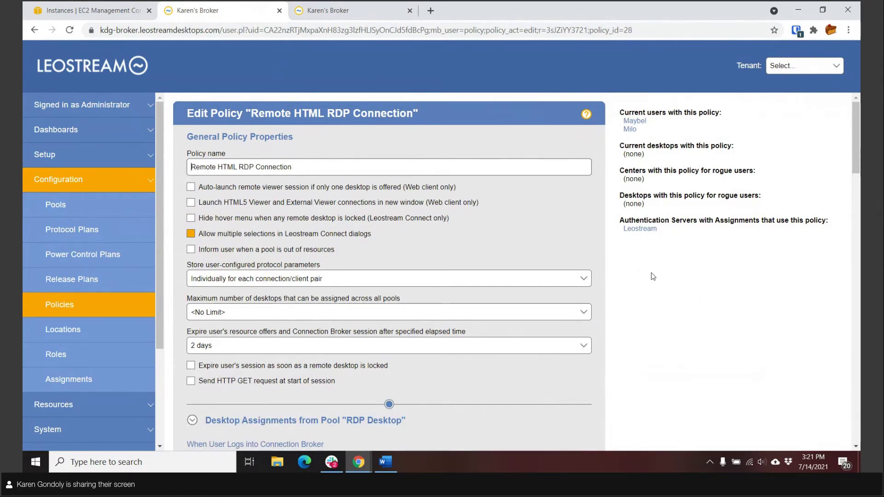
{"action": "scroll", "coordinate": [645, 283], "scroll_direction": "down", "scroll_amount": 2}
{"action": "scroll", "coordinate": [645, 281], "scroll_direction": "down", "scroll_amount": 6}
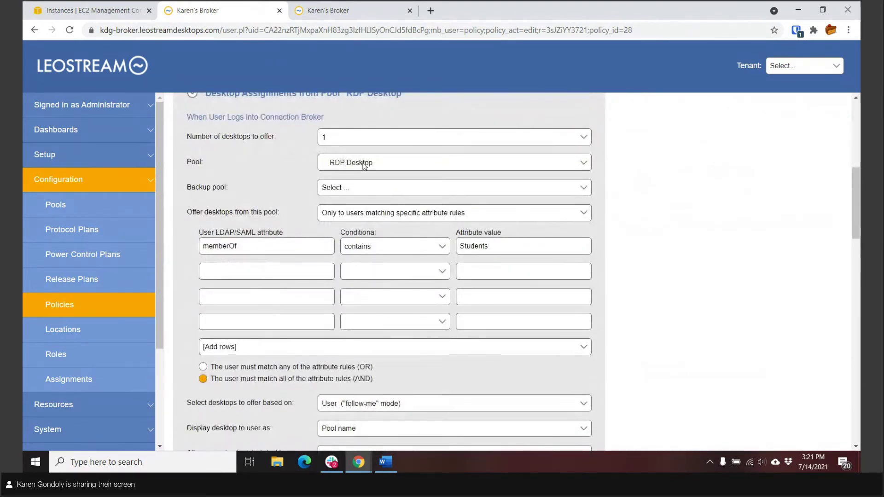
Step: Leave the 'Offer desktops from this pool' choice unchanged and return to the three policies
{"action": "left_click", "coordinate": [375, 216]}
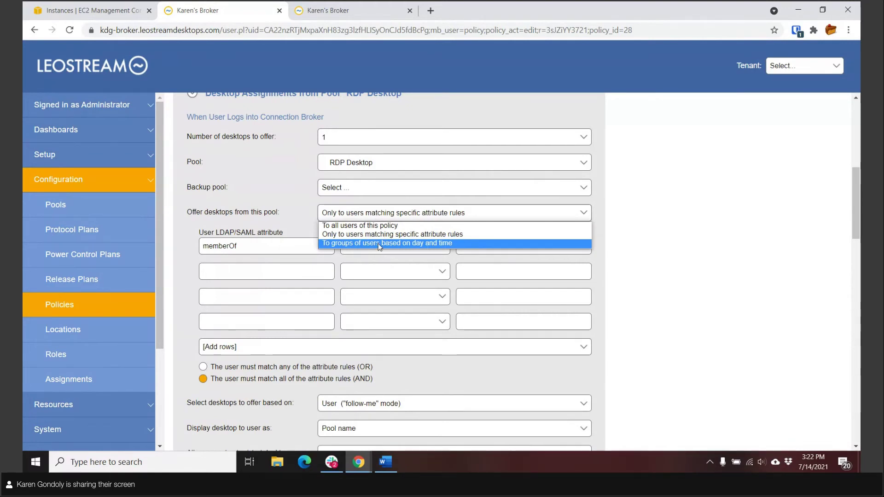
{"action": "left_click", "coordinate": [616, 225]}
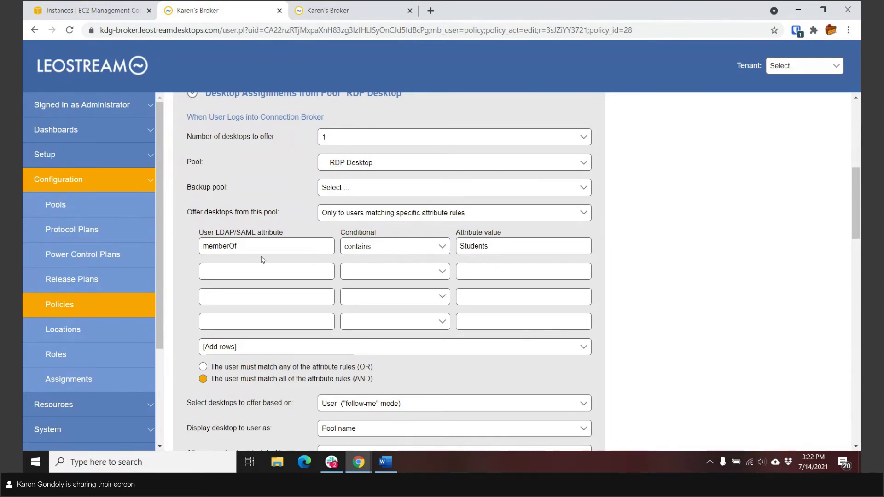
{"action": "left_click", "coordinate": [66, 306]}
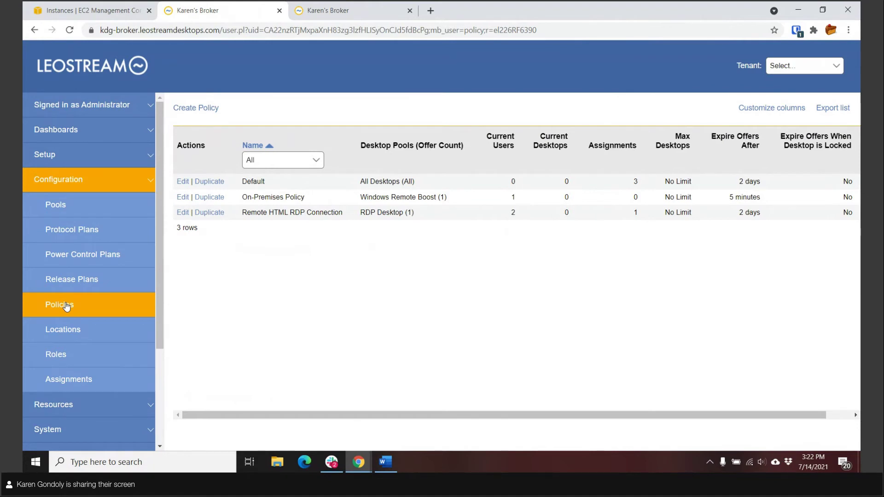
Step: Inspect the Web browsers and On-prem Browsers location definitions, ending on the four-location list
{"action": "left_click", "coordinate": [63, 329]}
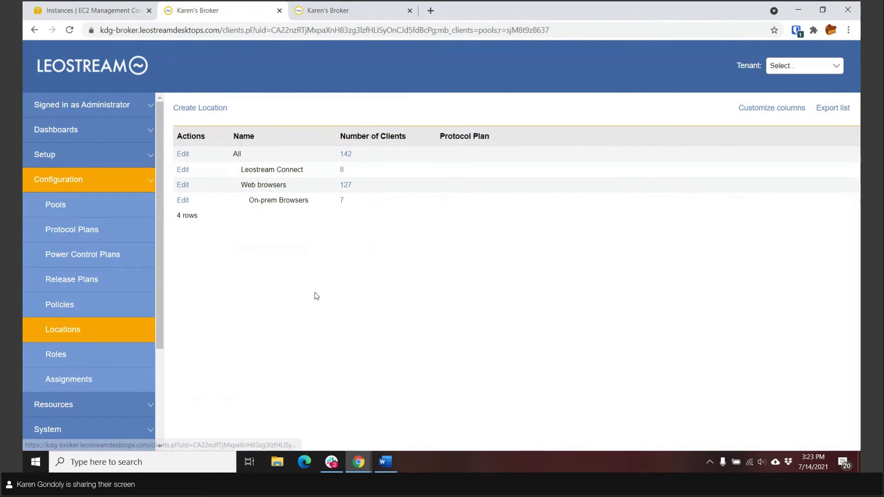
{"action": "left_click", "coordinate": [186, 186]}
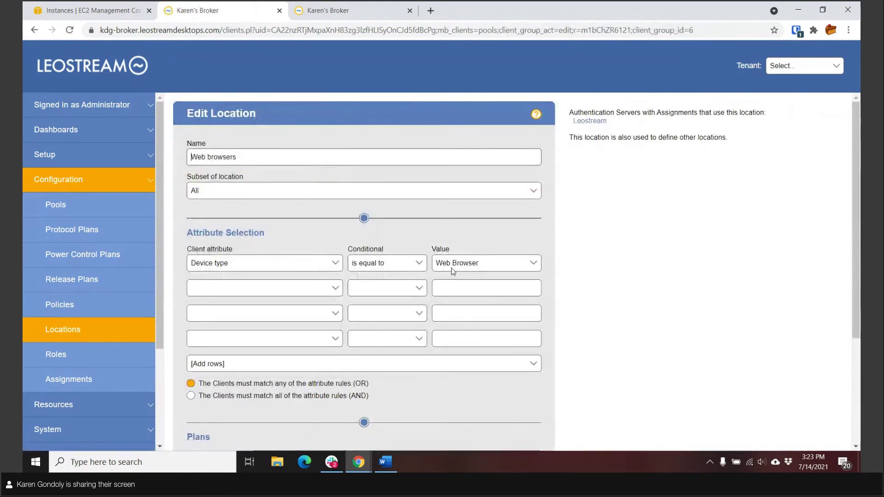
{"action": "left_click", "coordinate": [74, 342]}
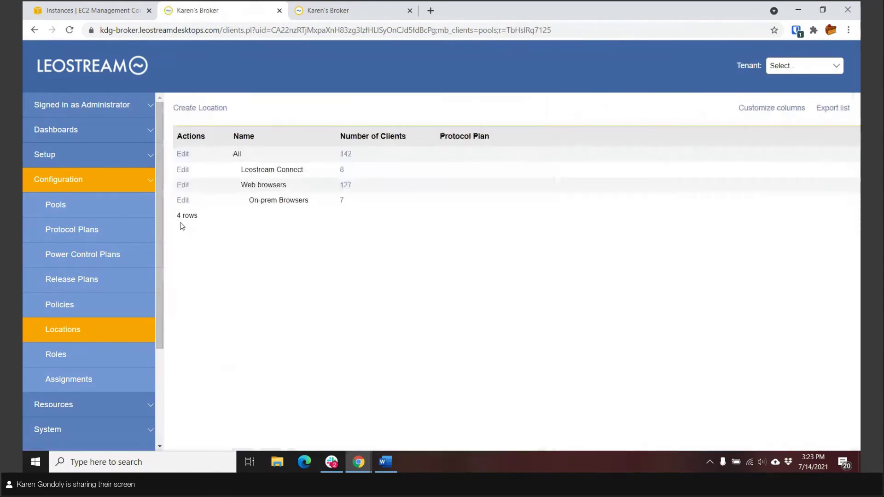
{"action": "left_click", "coordinate": [182, 201]}
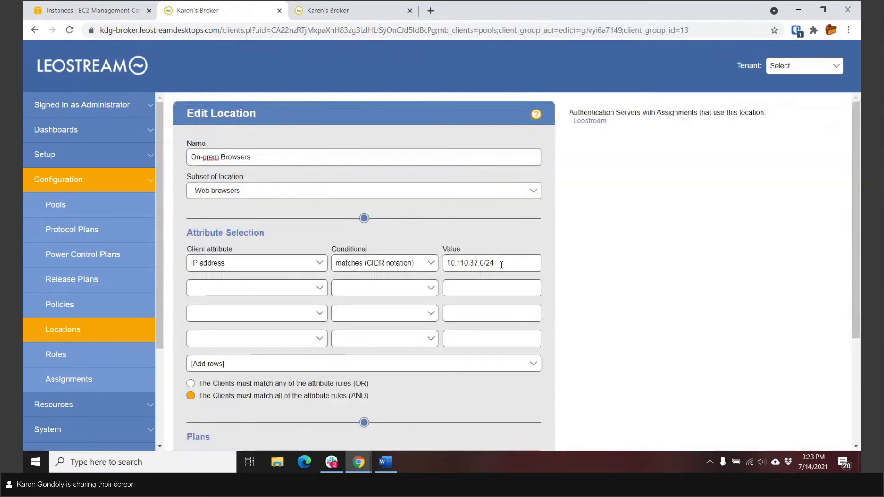
{"action": "left_click", "coordinate": [80, 332]}
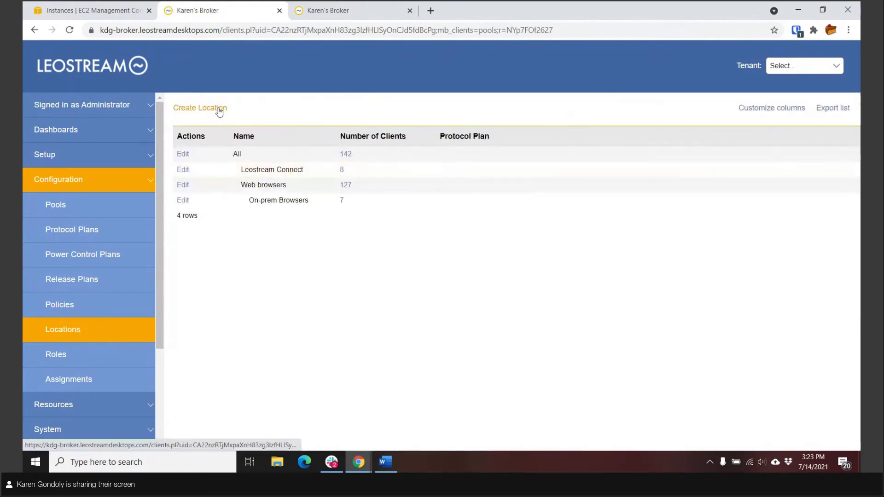
{"action": "left_click", "coordinate": [217, 108]}
{"action": "left_click", "coordinate": [231, 264]}
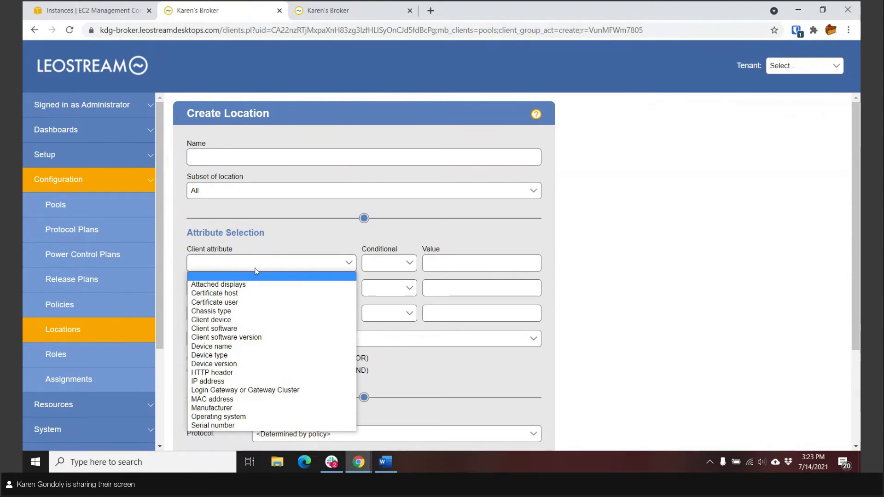
{"action": "left_click", "coordinate": [55, 333]}
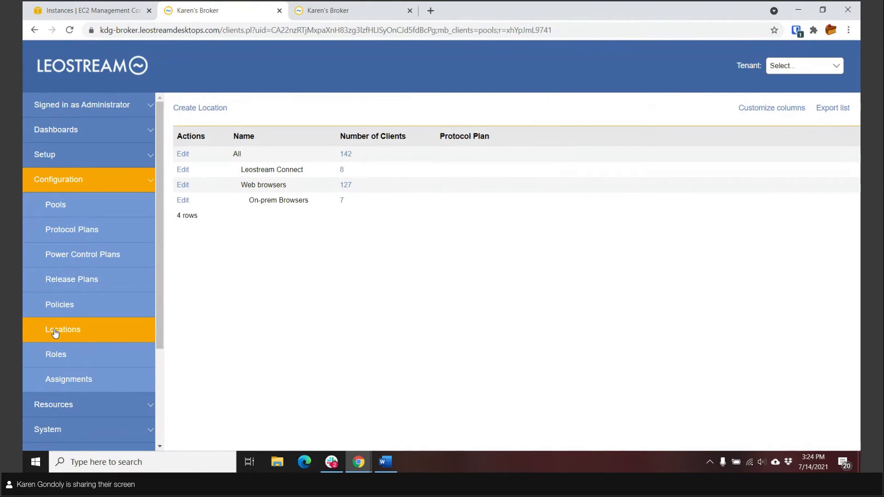
Step: Inspect the Leostream server's Group assignment rules, then return to the DEV, Leostream, NIS and Google list
{"action": "left_click", "coordinate": [58, 379]}
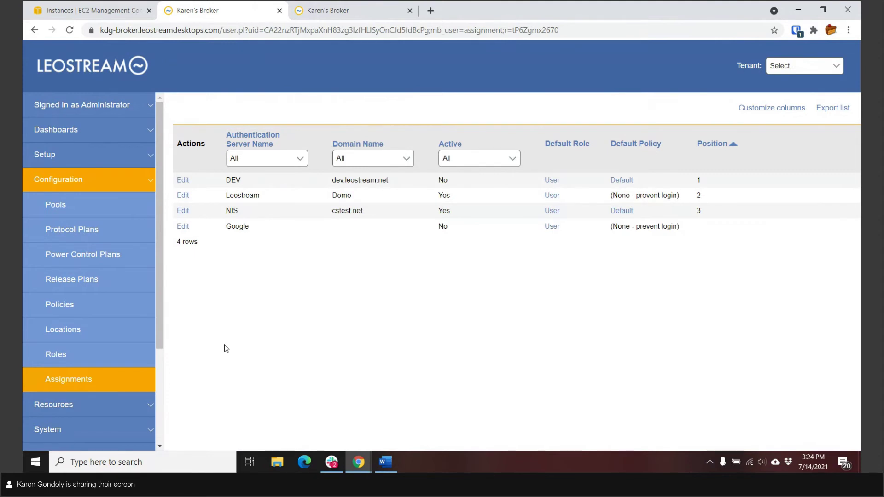
{"action": "left_click", "coordinate": [182, 196]}
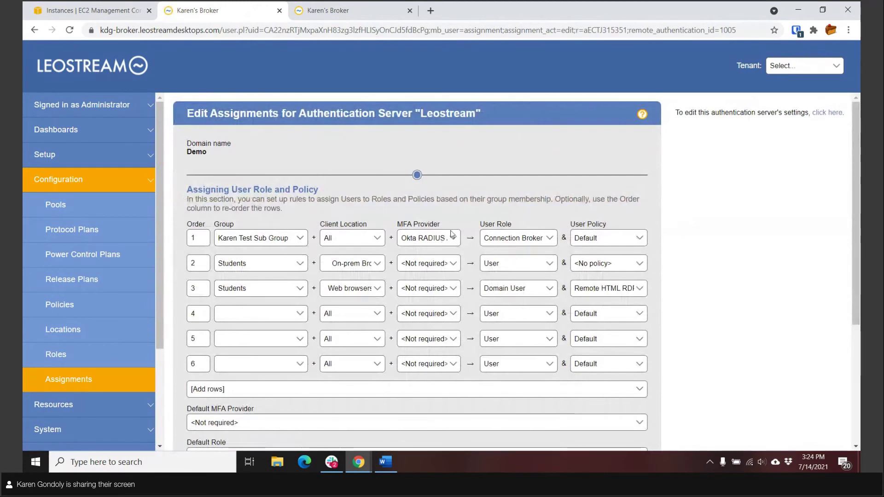
{"action": "double_click", "coordinate": [226, 223]}
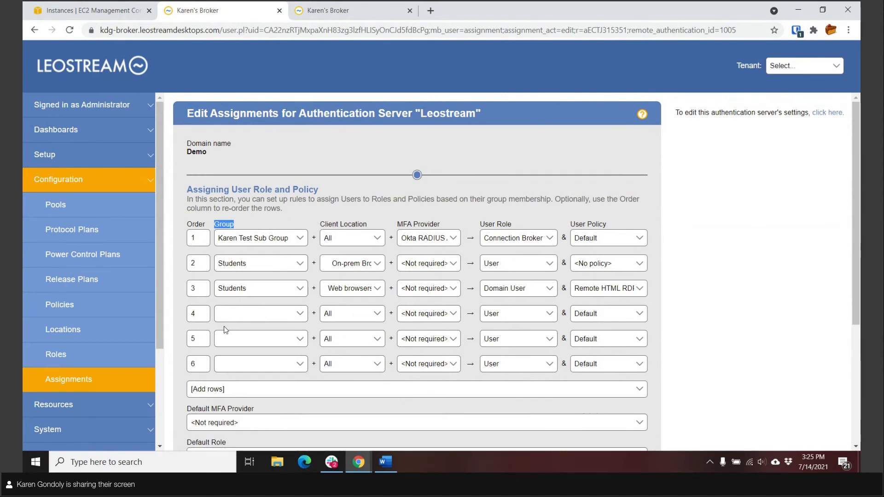
{"action": "left_click", "coordinate": [69, 379]}
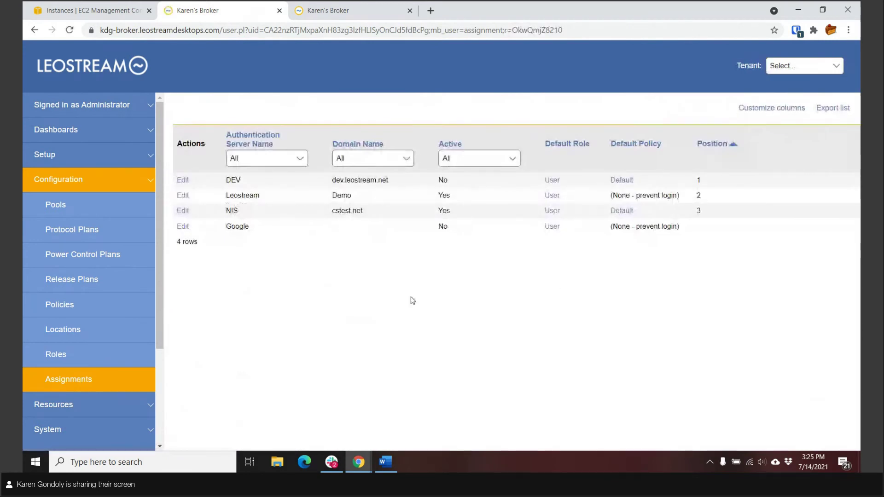